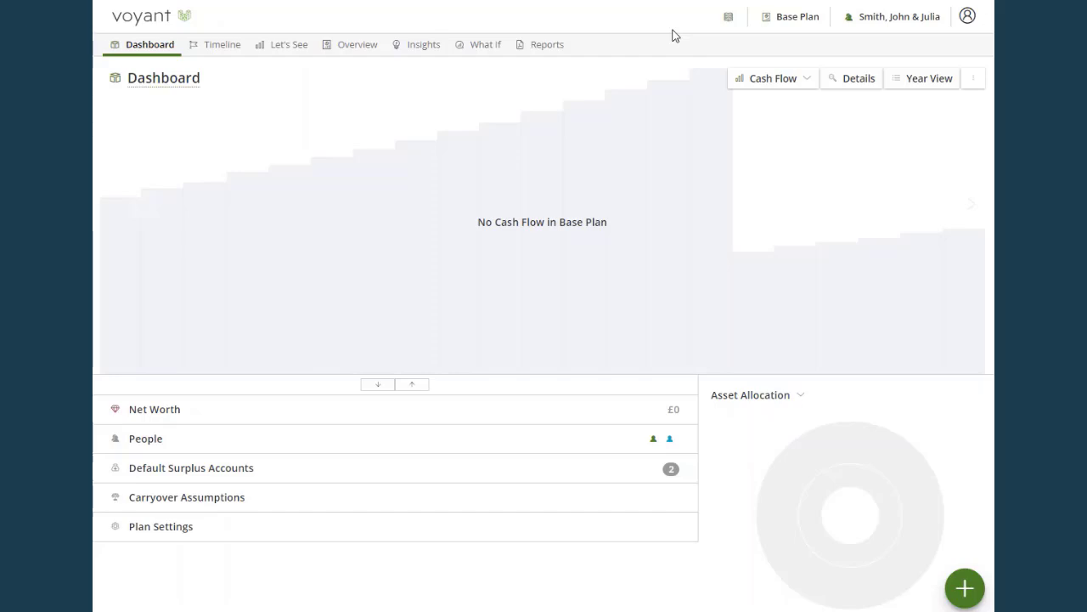
Start a new investment in the plan and add the second client as joint owner
click(965, 587)
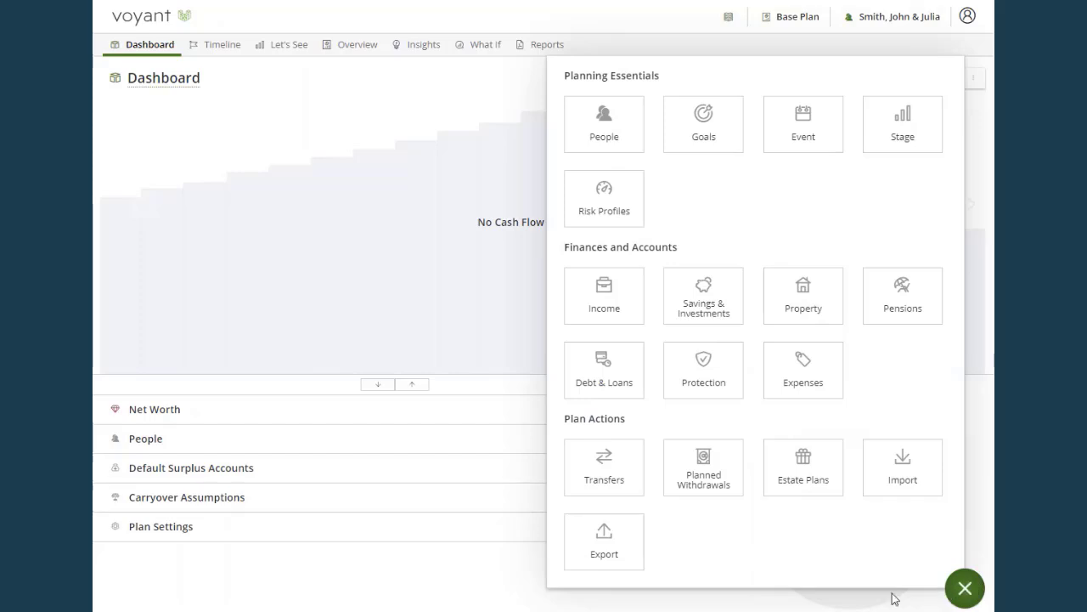
click(706, 314)
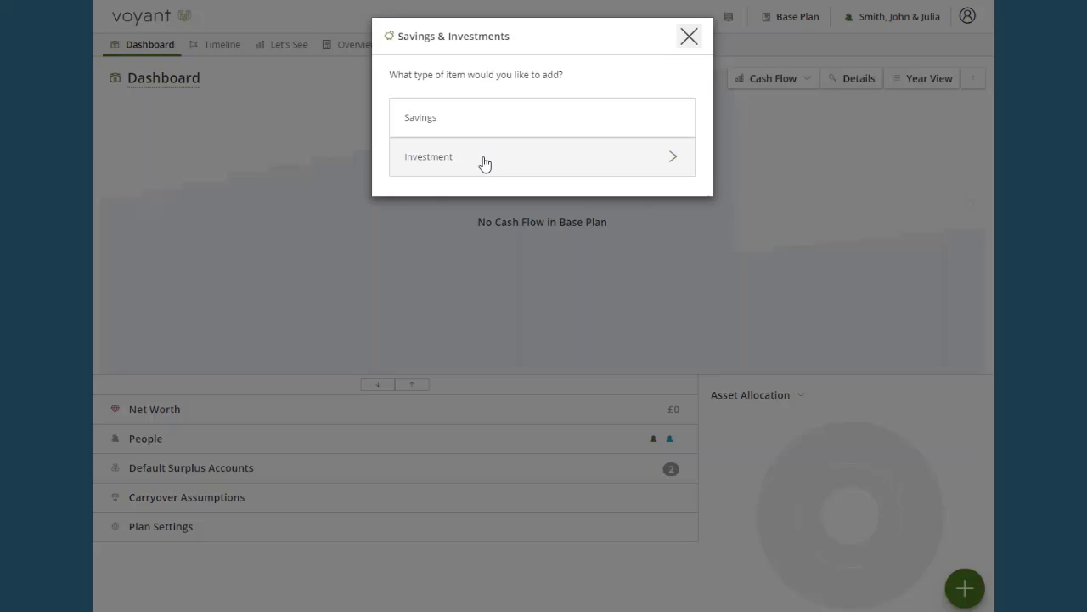
click(484, 160)
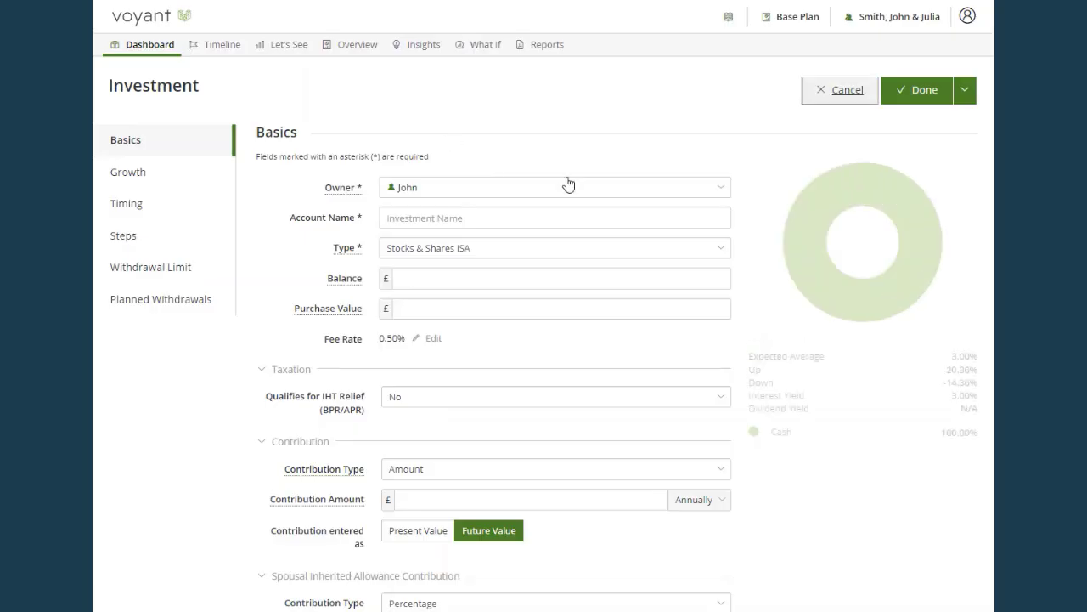
click(517, 187)
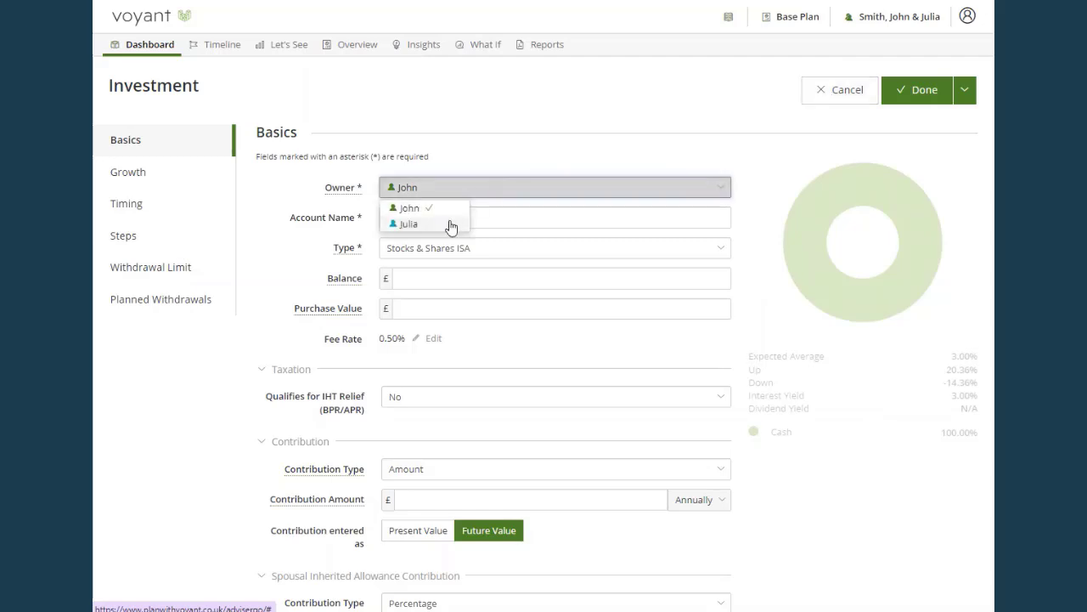
click(451, 223)
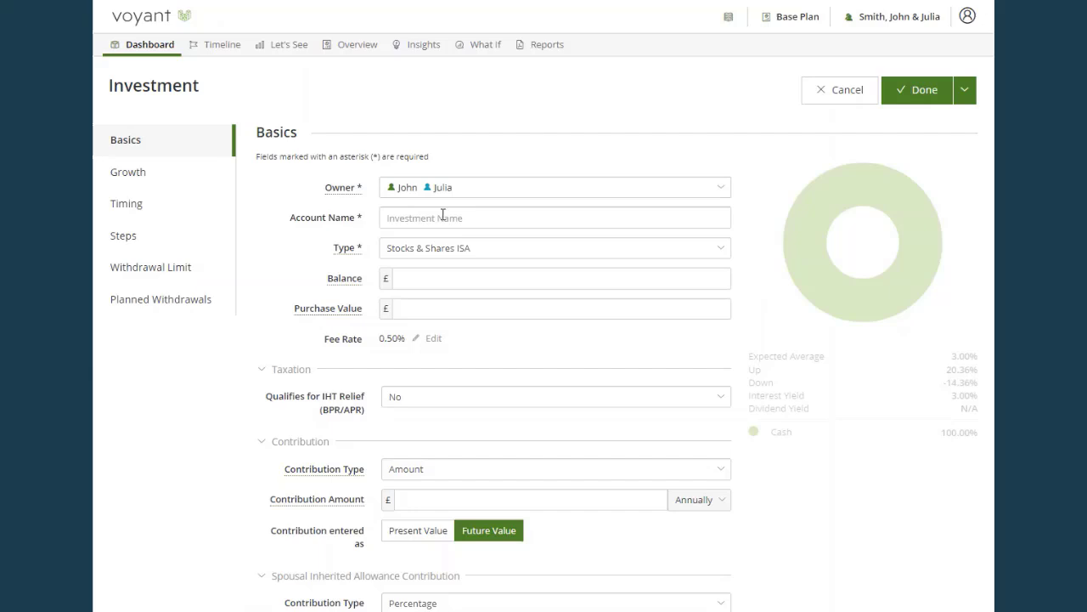
Name the account Investment Bond and set its type to Onshore Bond
click(442, 214)
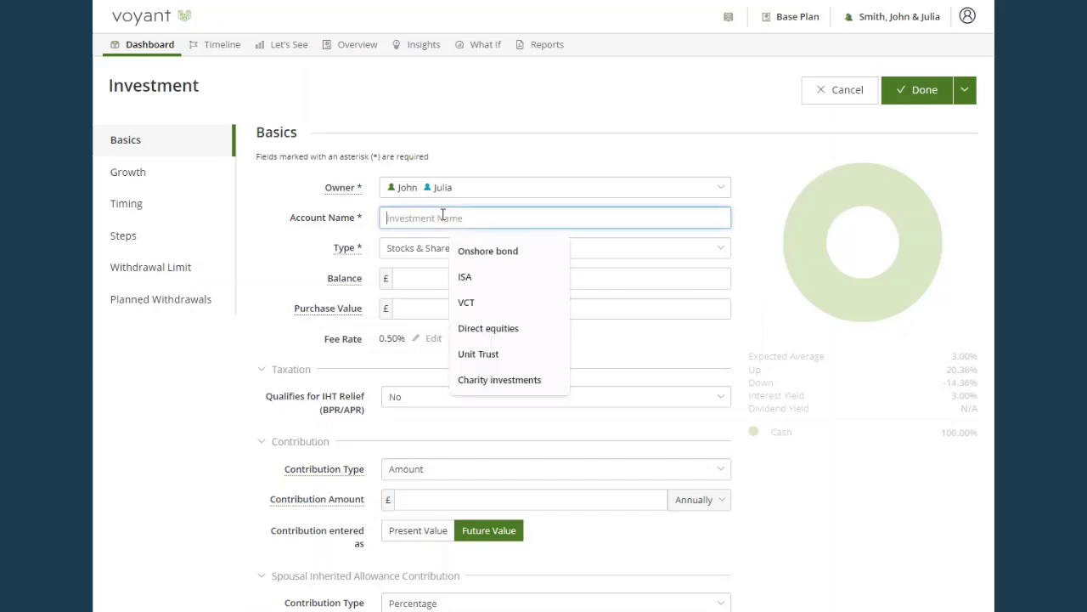
text(I)
key(Down)
key(Down)
key(Return)
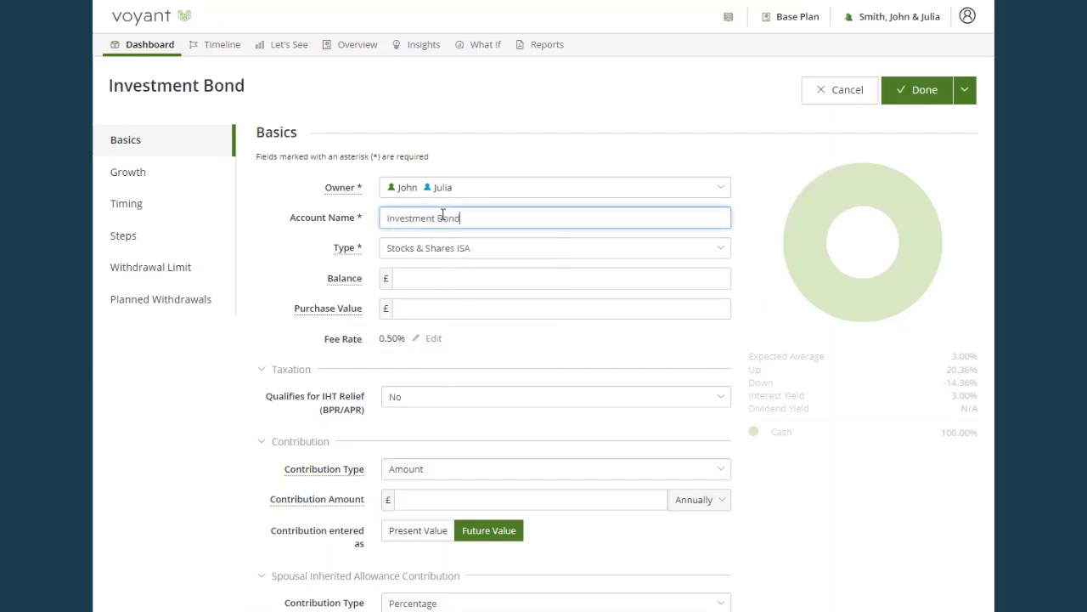
click(447, 249)
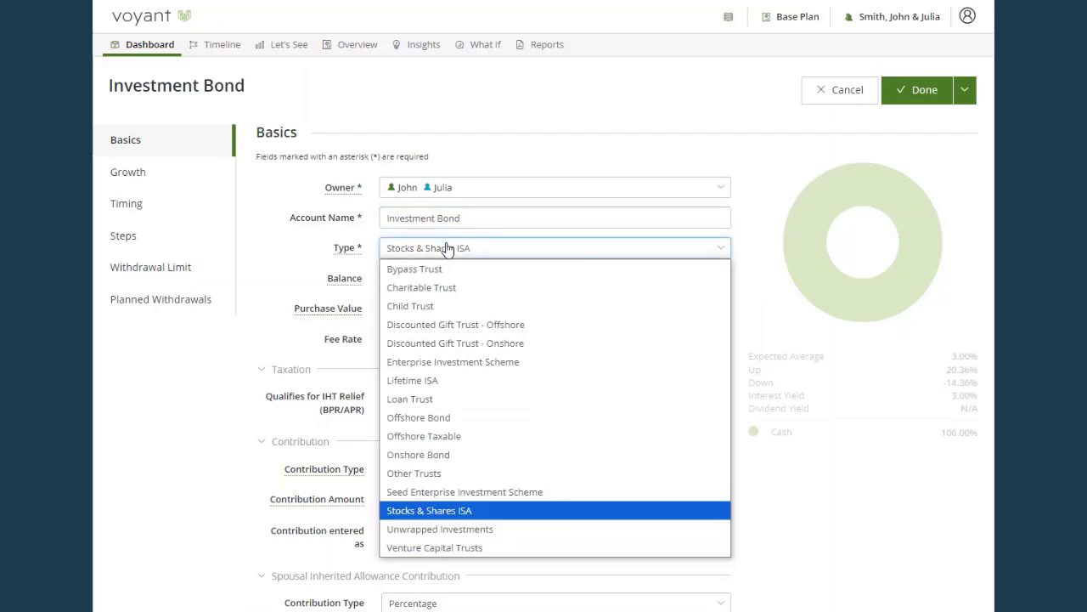
click(473, 457)
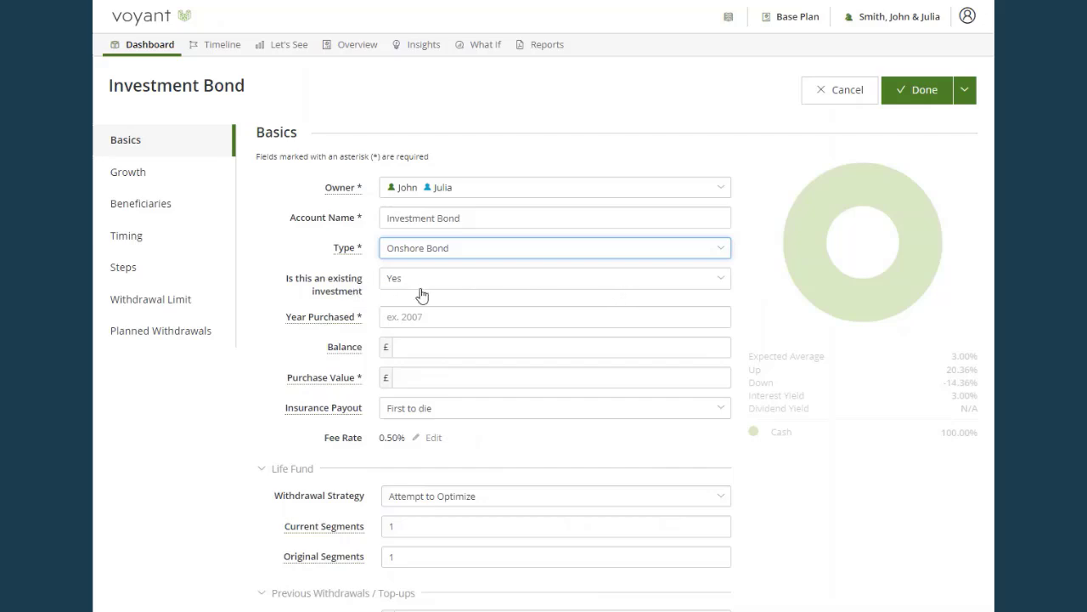
Set the bond's purchase year to 2020, balance to £650,000, purchase value to £500,000 and insurance payout to Last to die
click(402, 314)
click(400, 318)
text(2020)
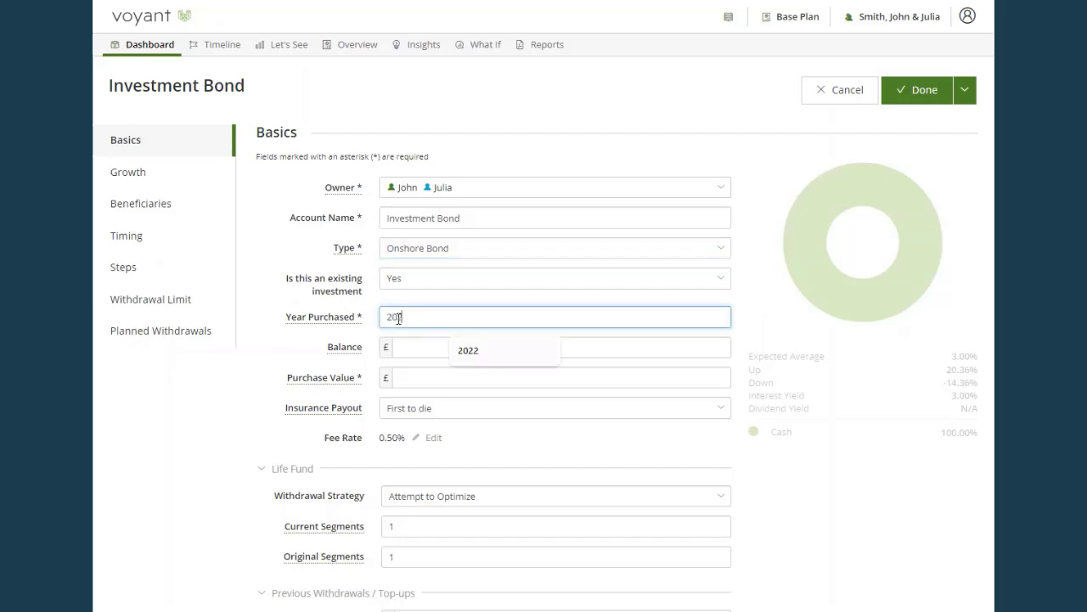
click(430, 347)
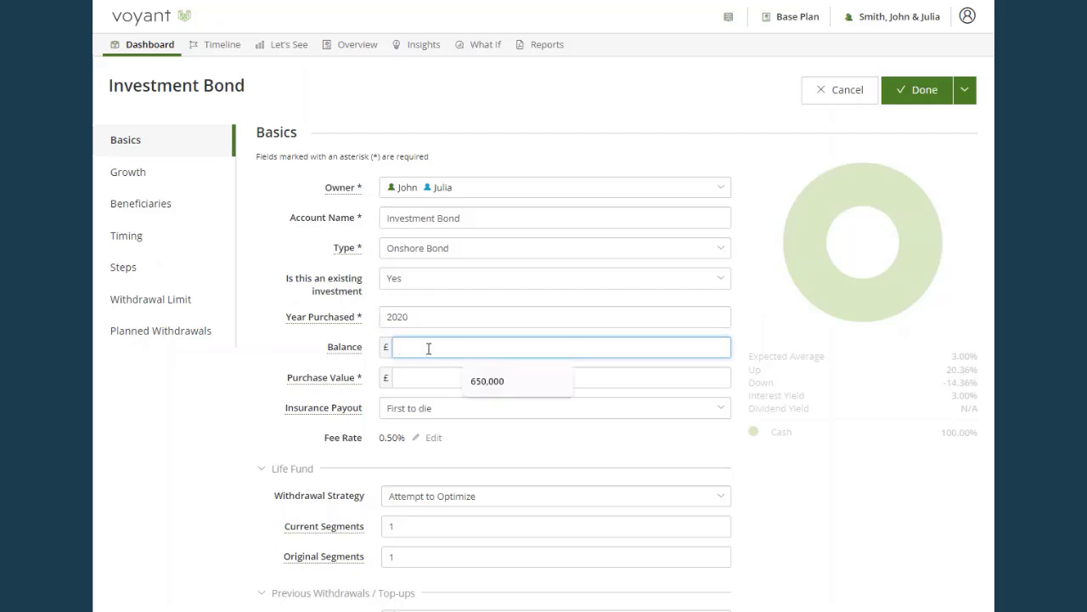
click(489, 382)
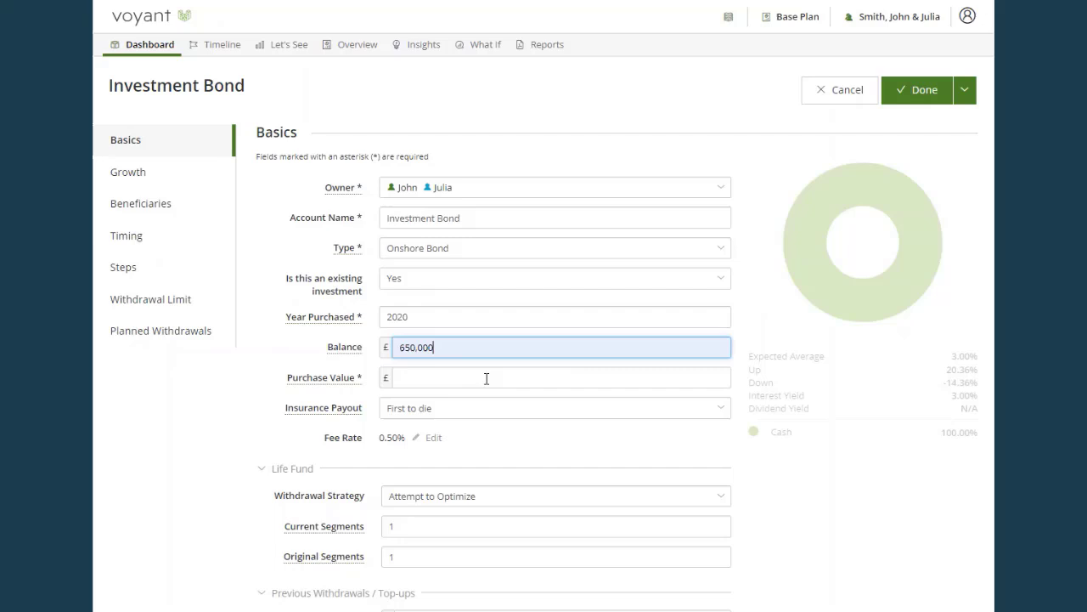
click(421, 378)
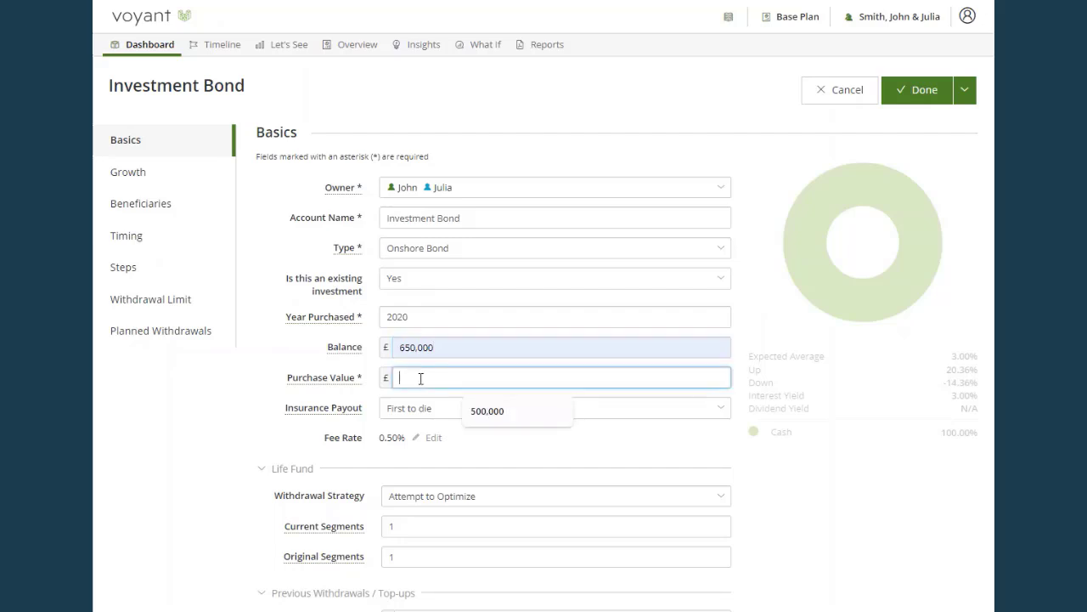
click(464, 411)
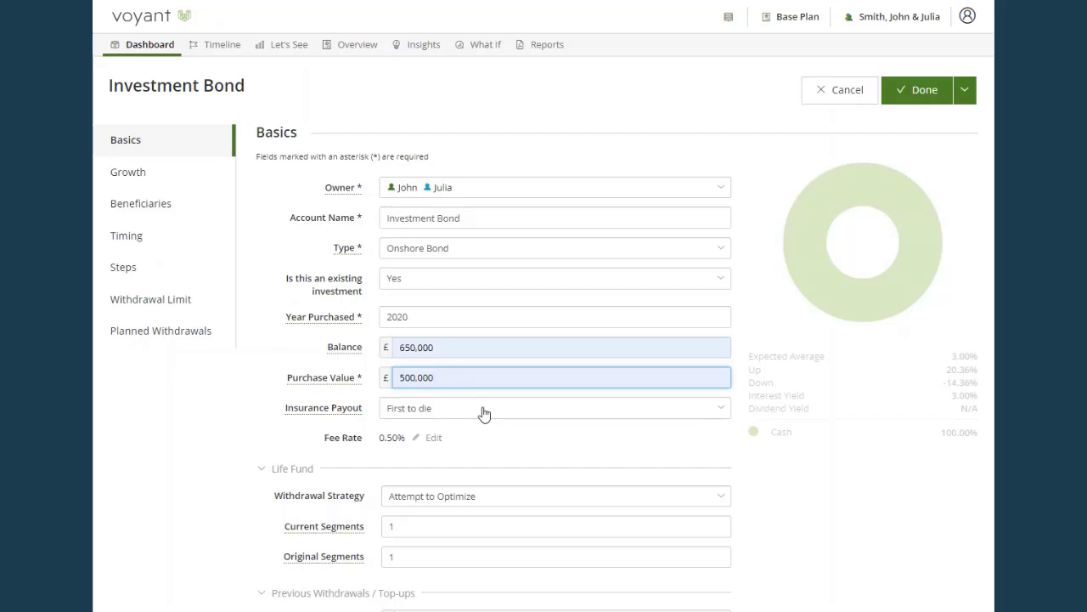
click(491, 412)
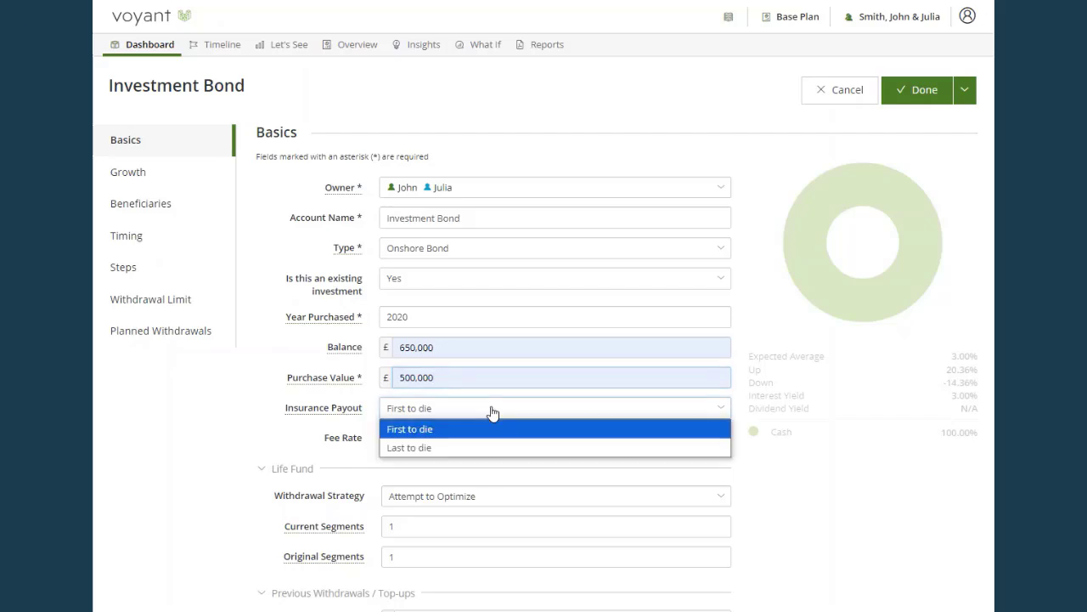
click(441, 445)
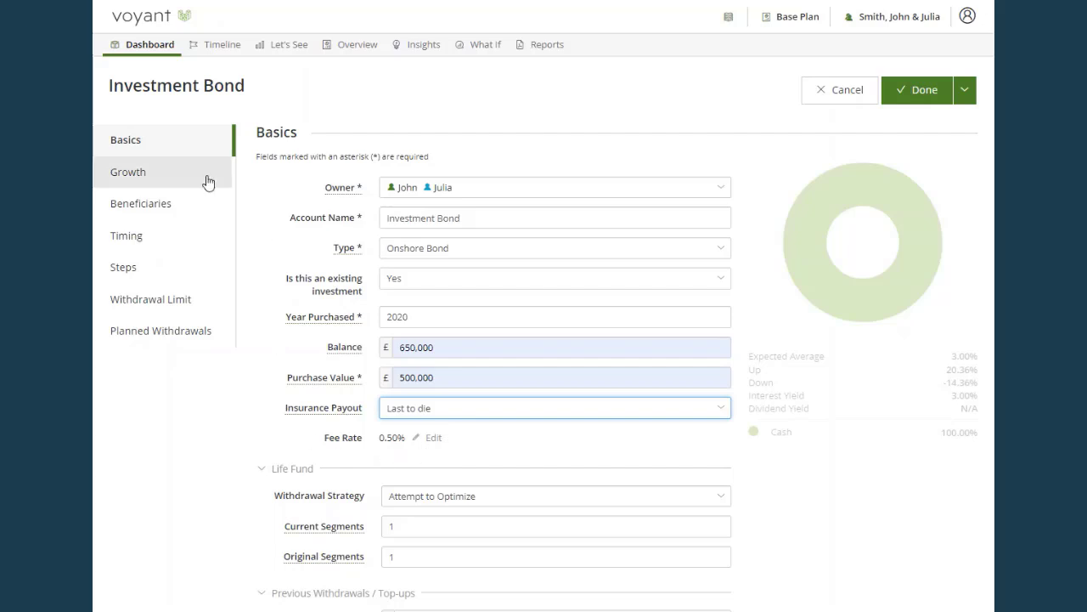
Review the bond's growth settings and the options for how the account grows
click(155, 181)
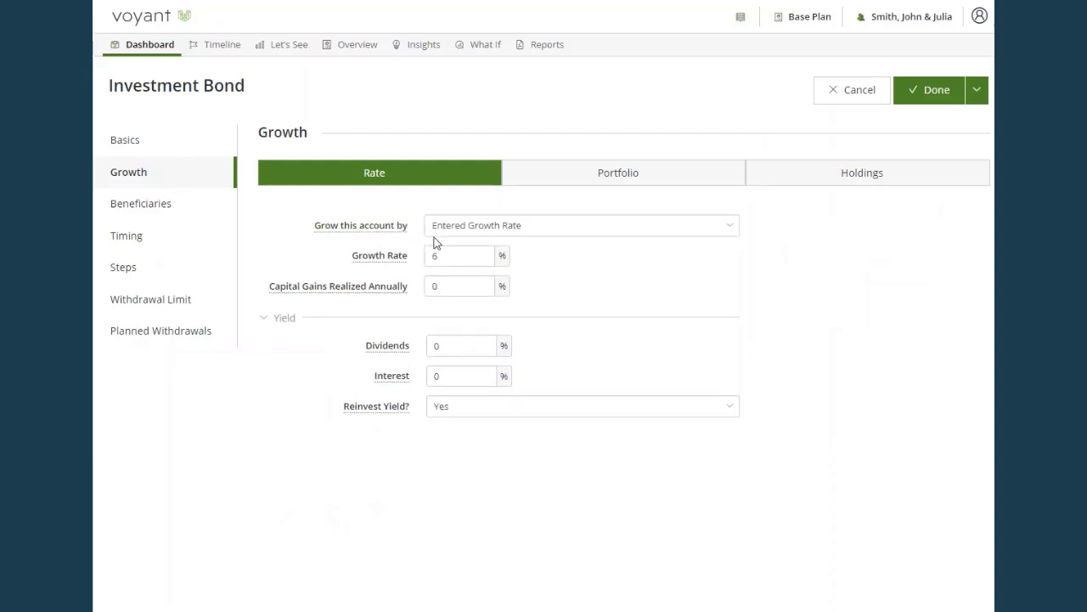
click(603, 235)
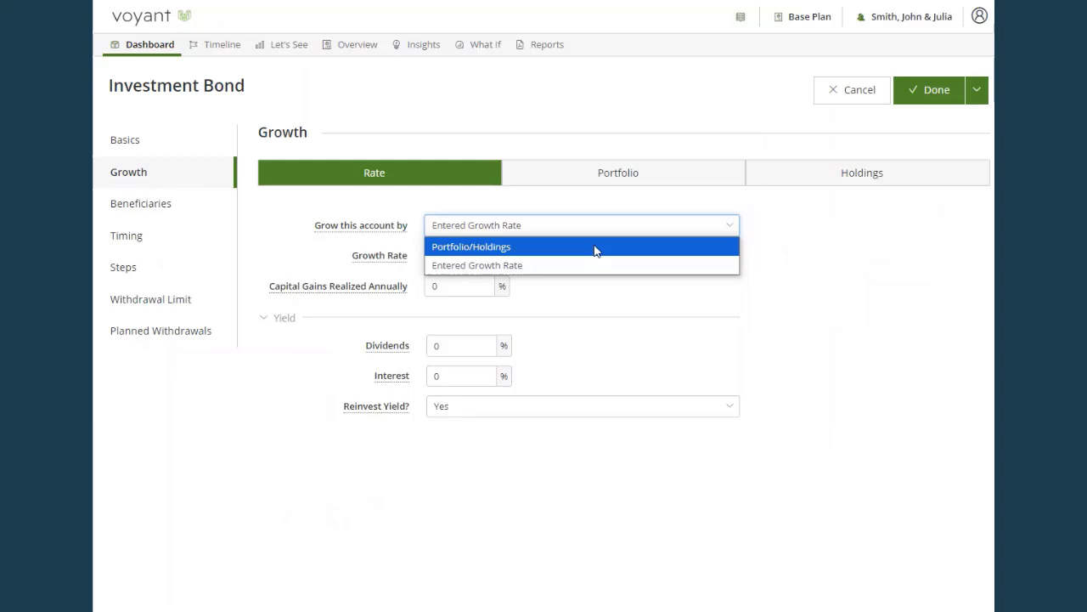
click(581, 289)
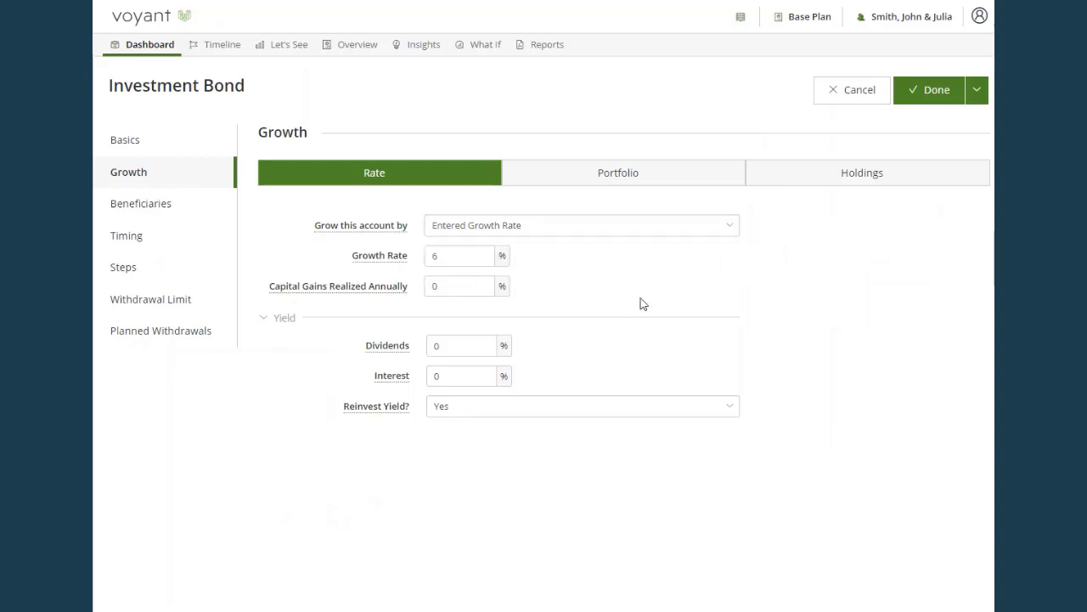
Choose Attempt to Optimize as the withdrawal strategy in the bond's basic details
click(179, 138)
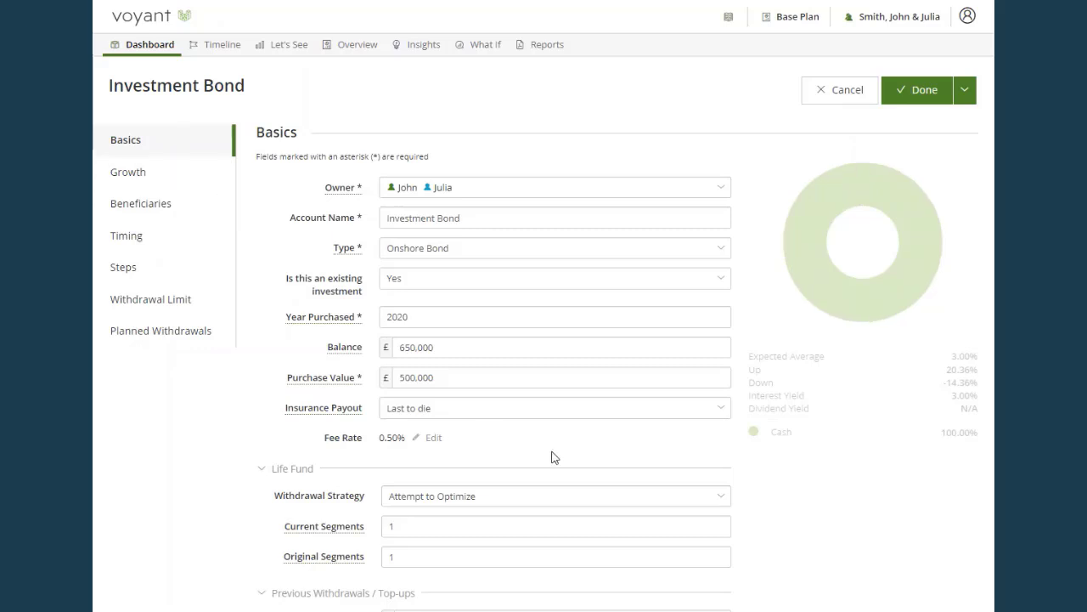
scroll(548, 444, down, 1)
scroll(547, 445, down, 1)
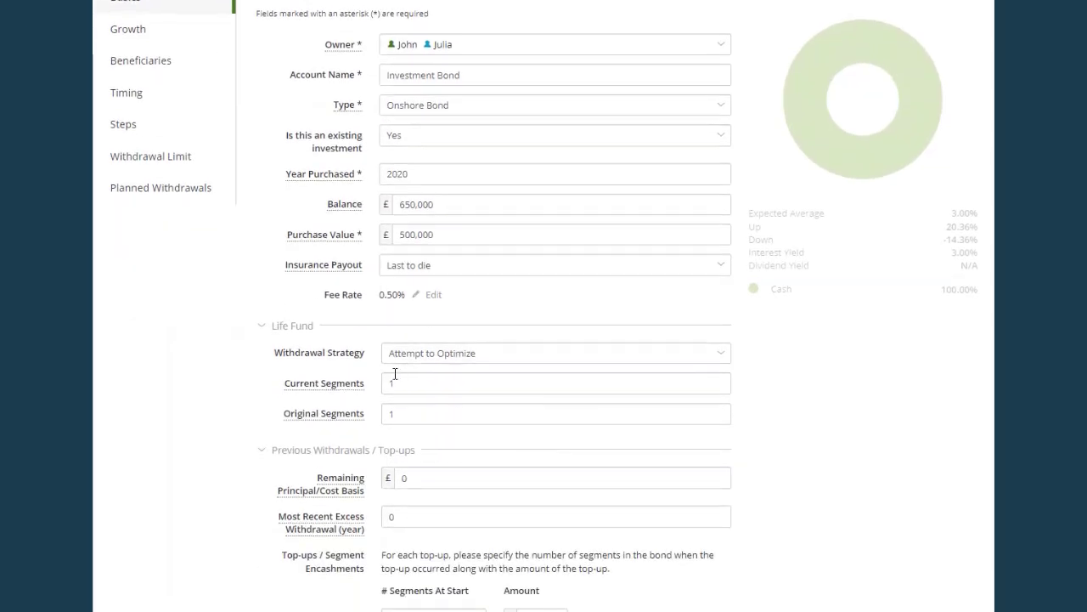
click(508, 364)
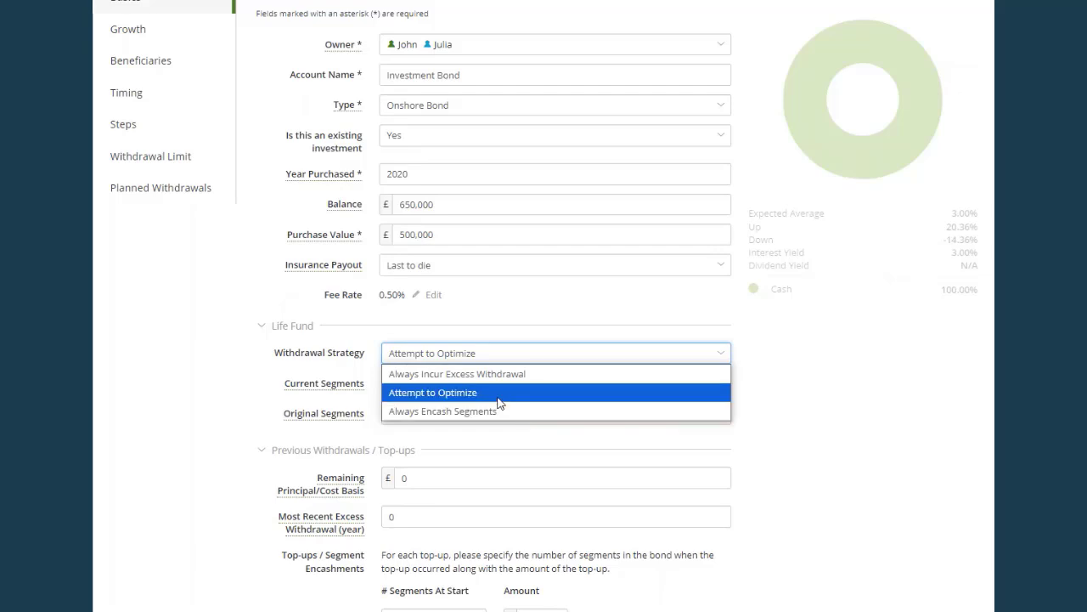
click(499, 398)
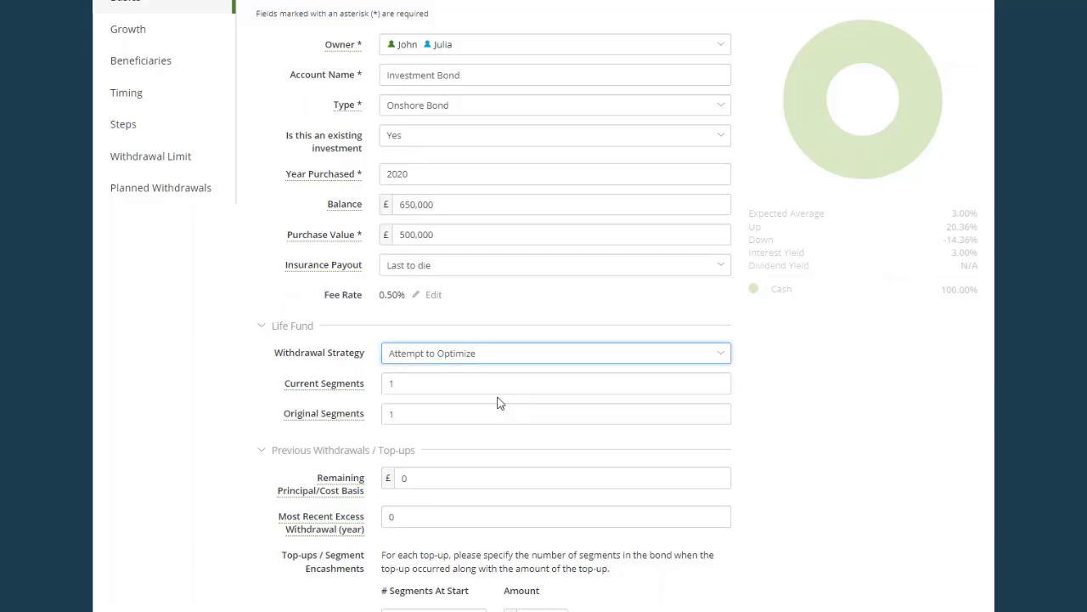
Set both the current and the original number of bond segments to 100
click(408, 384)
text(00)
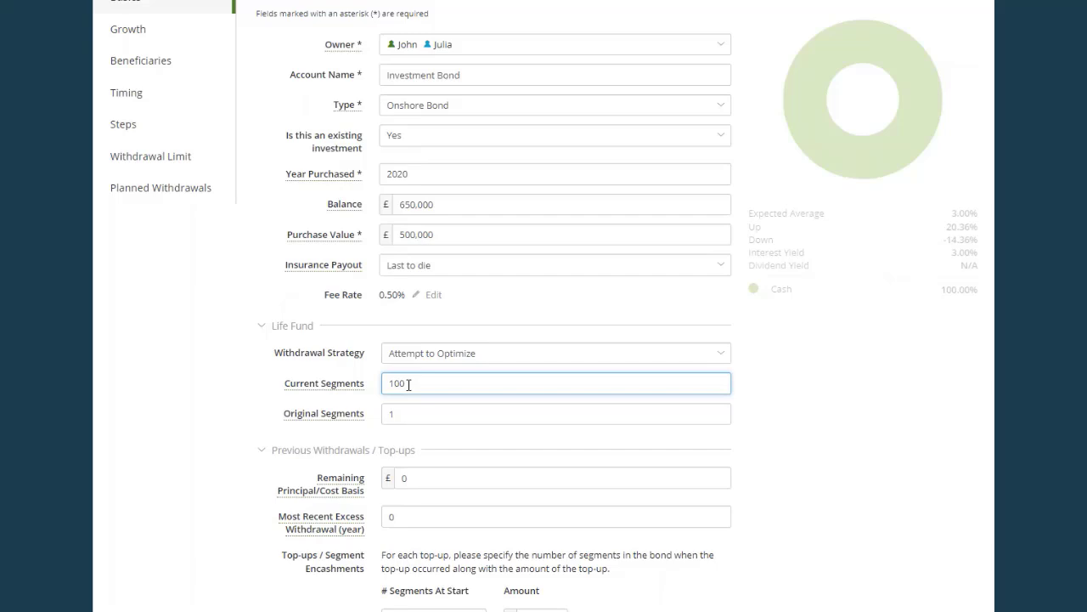
click(421, 417)
text(00)
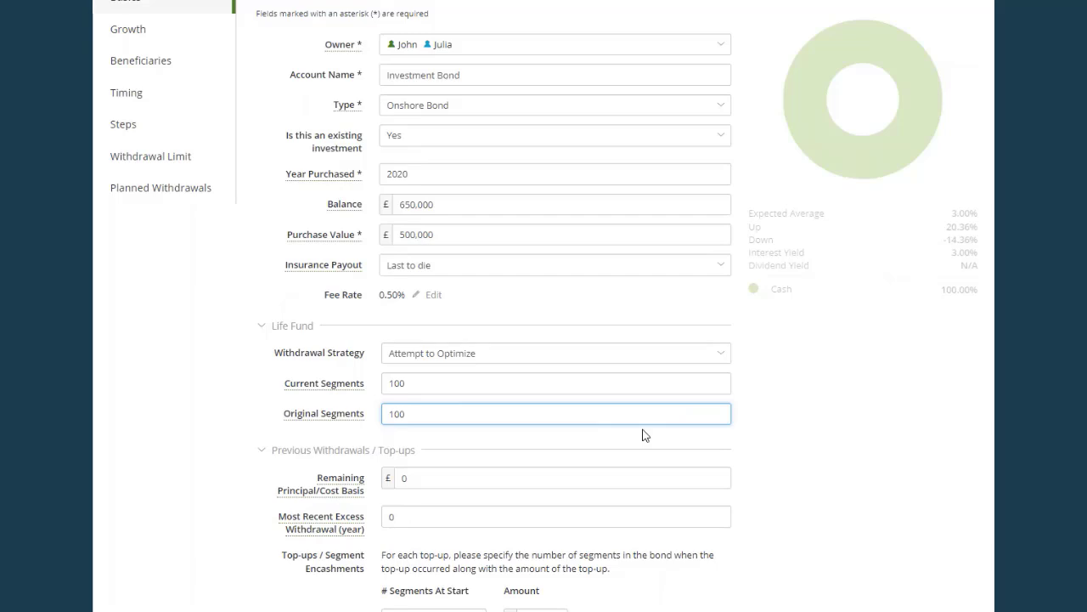
Set the remaining principal/cost basis for previous withdrawals to £450,000
scroll(643, 435, down, 2)
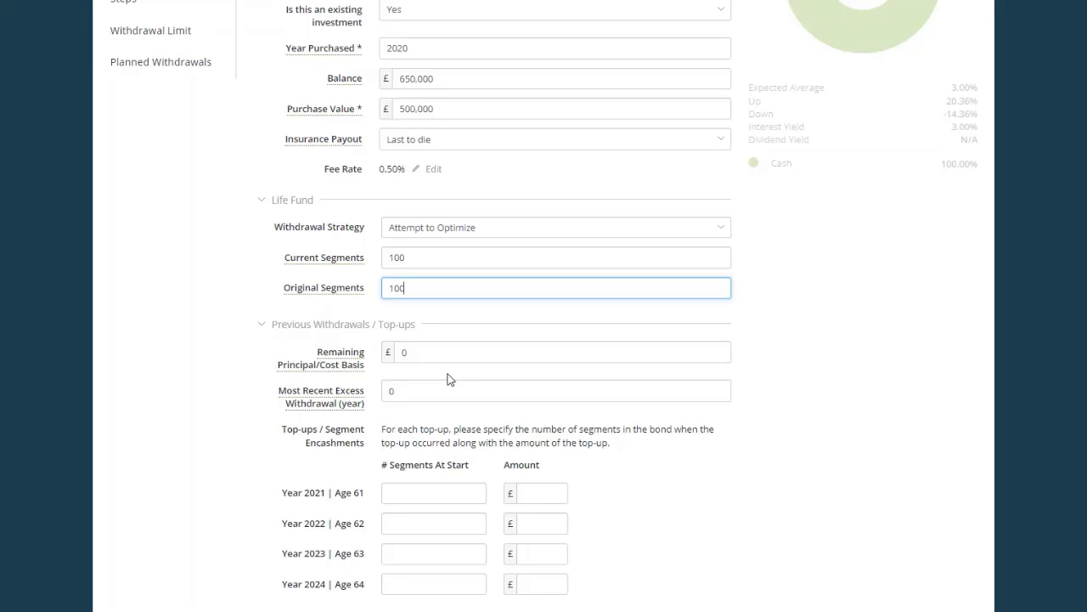
click(397, 354)
text(4500000)
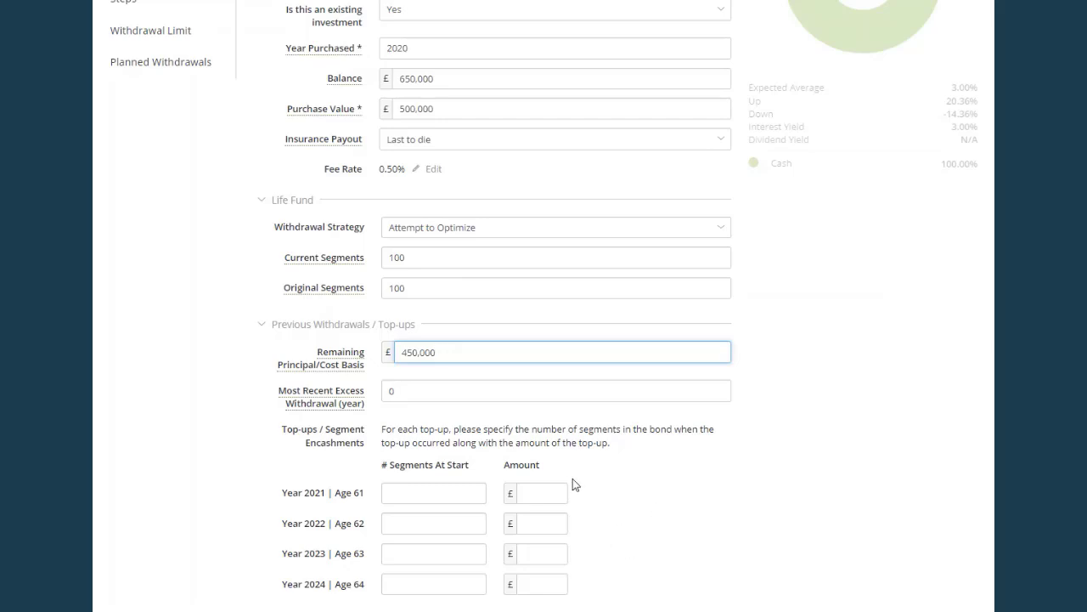
Time the bond to run from the Plan Start event to the Plan End event and save the investment
scroll(680, 565, up, 4)
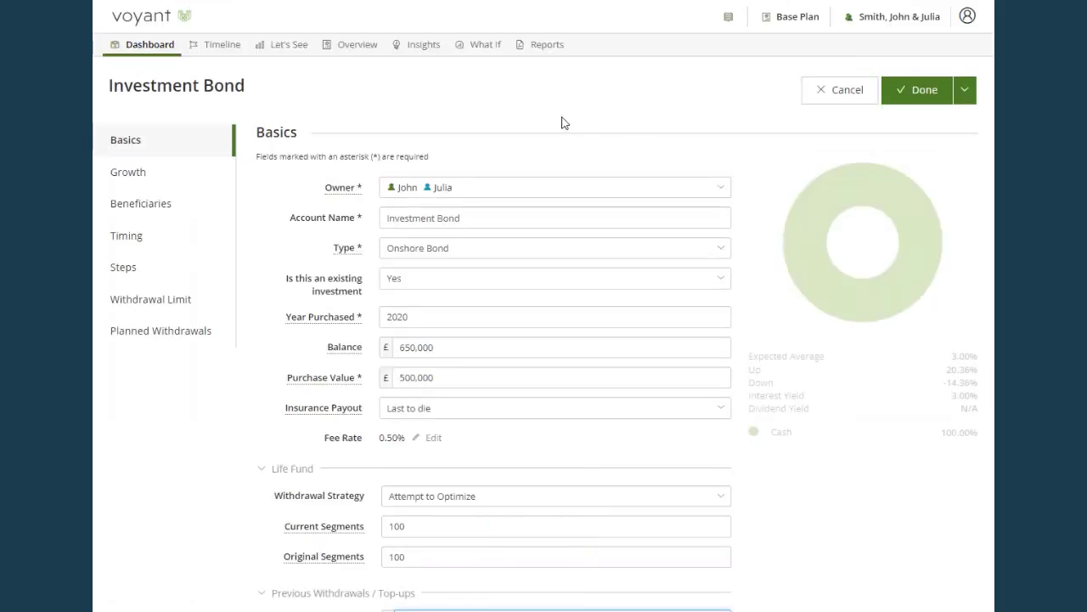
click(205, 236)
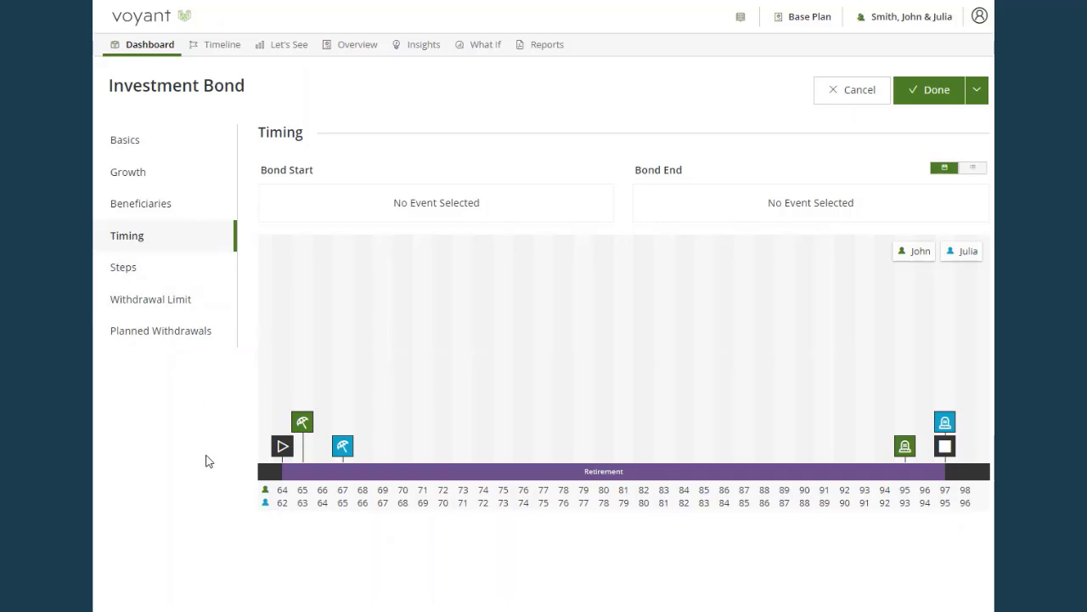
click(282, 447)
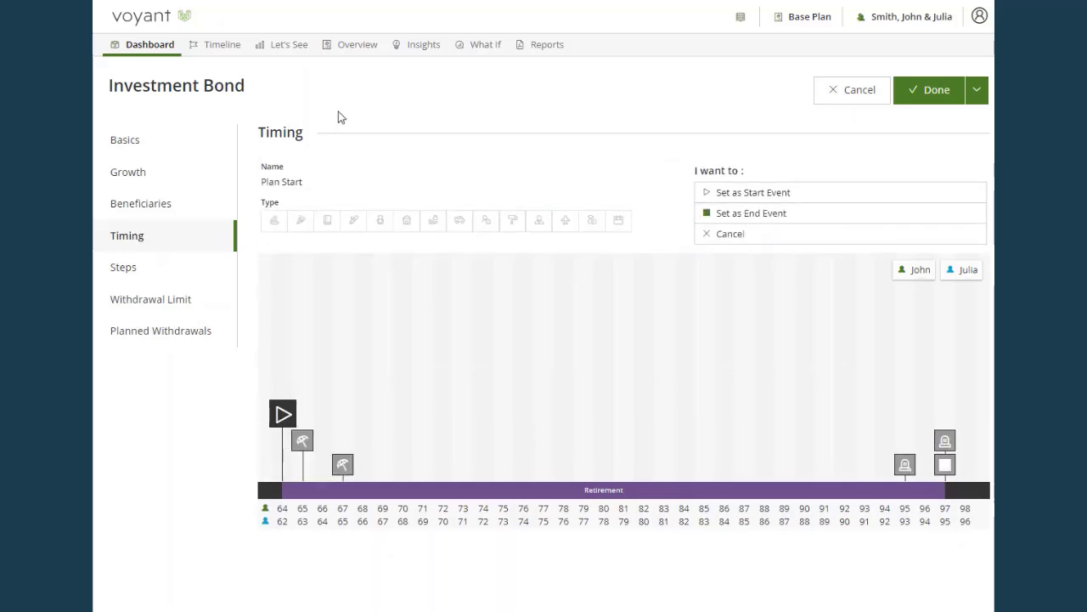
click(739, 192)
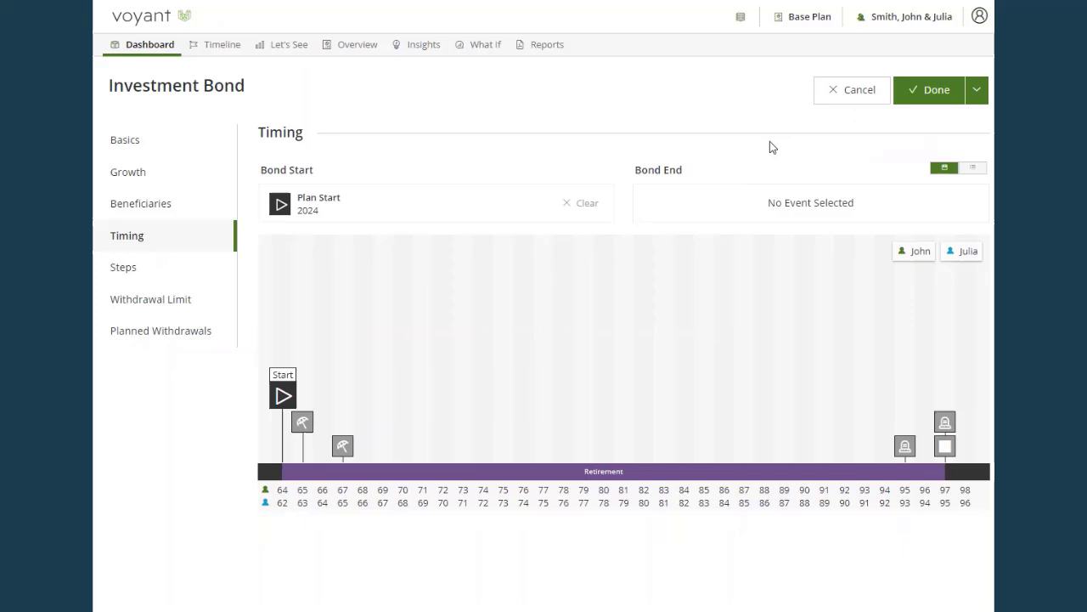
click(944, 448)
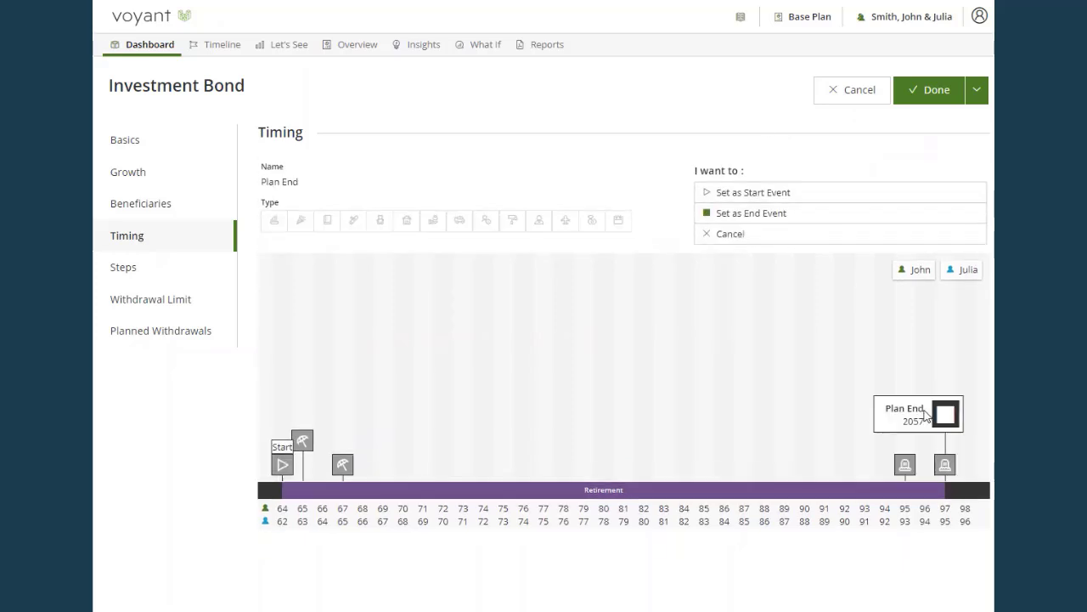
click(790, 214)
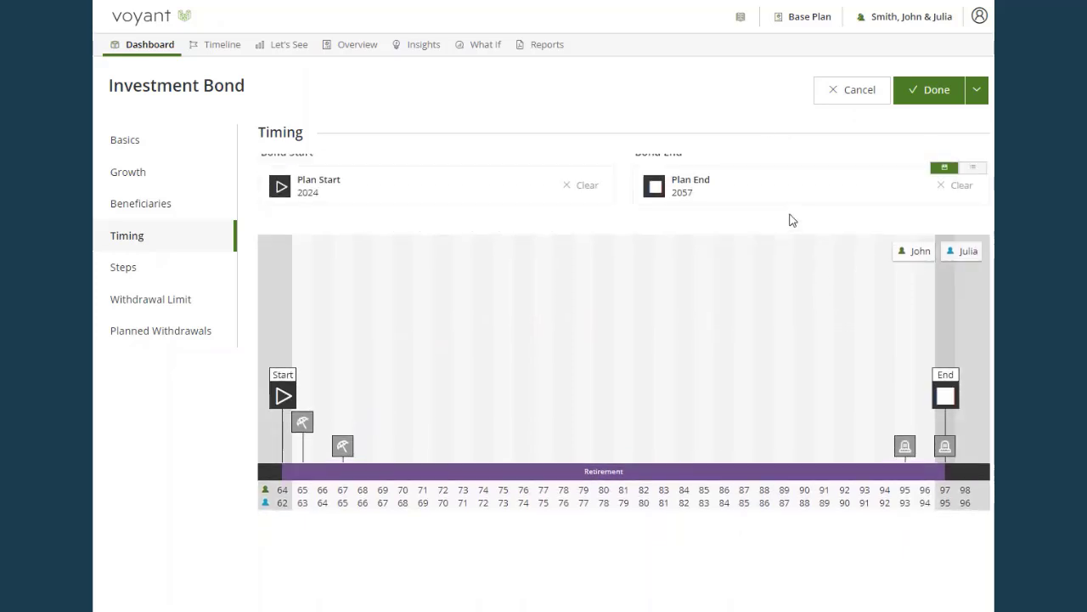
click(935, 90)
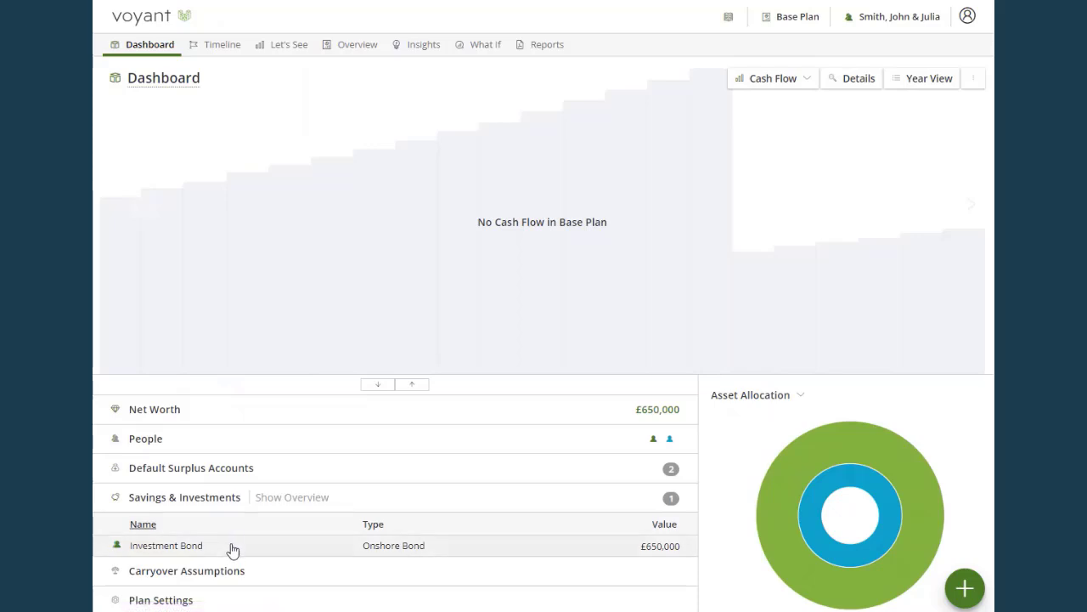
Switch the dashboard chart from cash flow to Assets to view the bond's projection
click(767, 85)
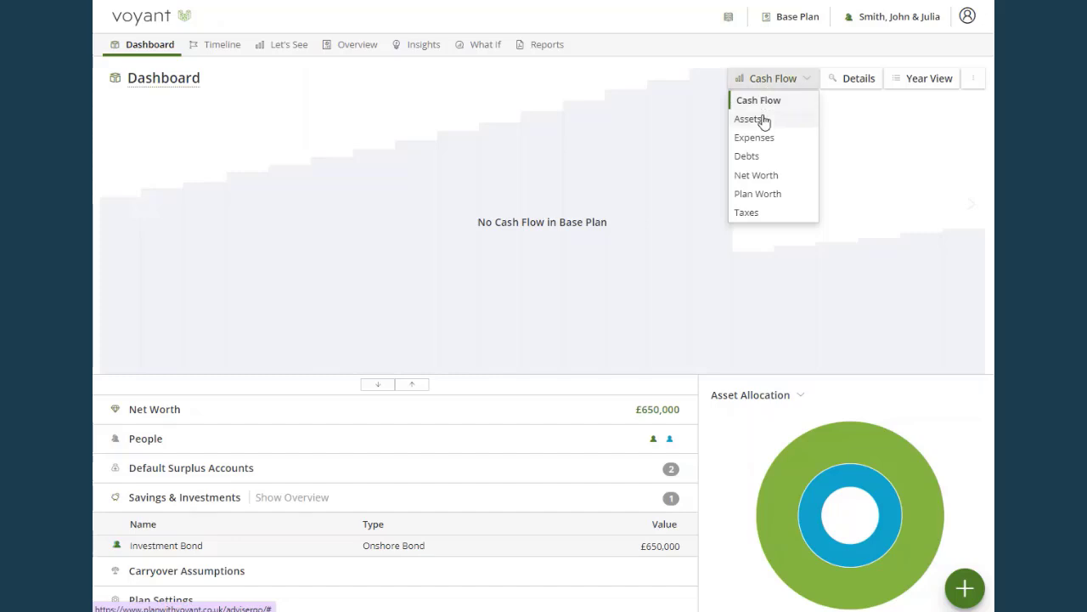
click(751, 119)
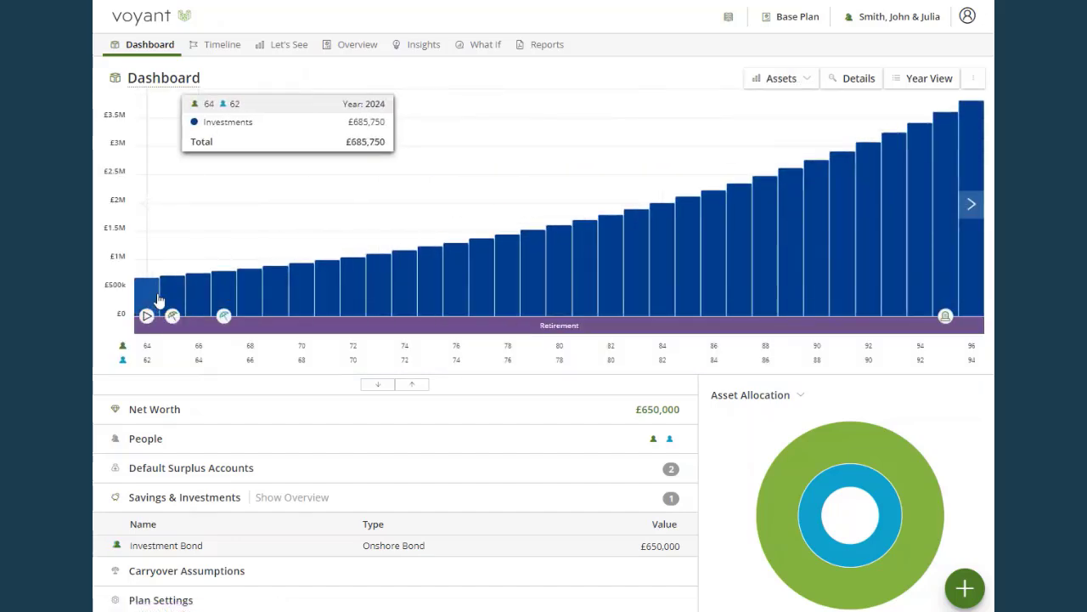